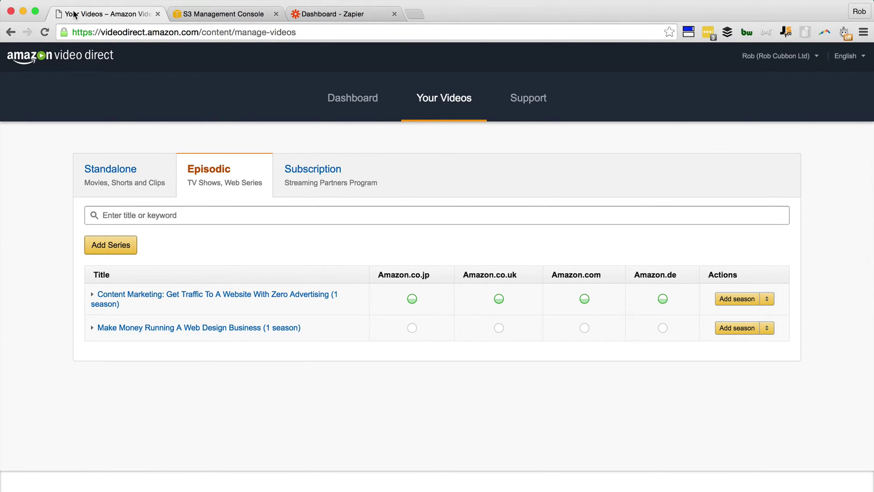
Step: Switch from Amazon Video Direct to the 'Dashboard - Zapier' tab, which shows no Zaps yet
{"action": "left_click", "coordinate": [349, 10]}
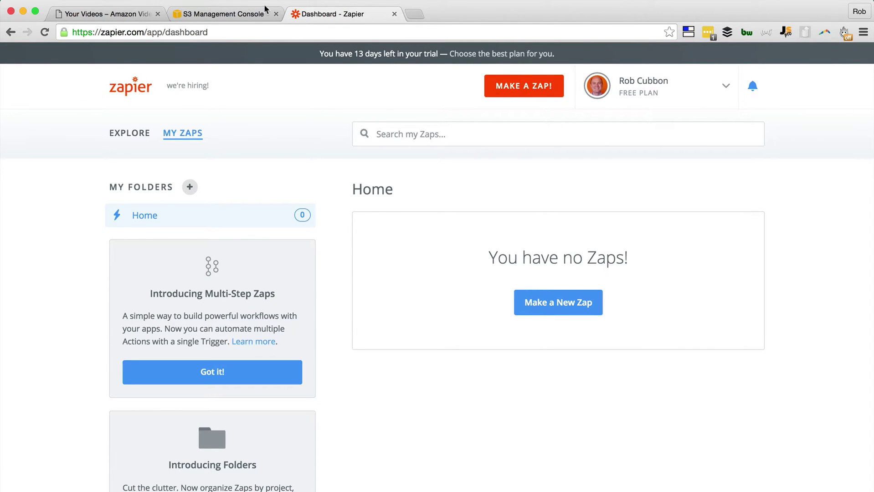
Step: From the S3 console's account menu, open Security Credentials and dismiss the warning
{"action": "left_click", "coordinate": [237, 15]}
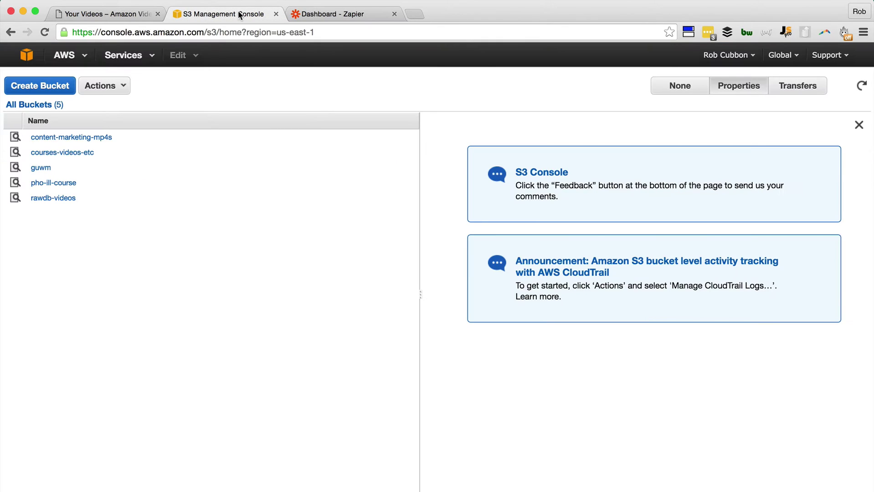
{"action": "left_click", "coordinate": [725, 61]}
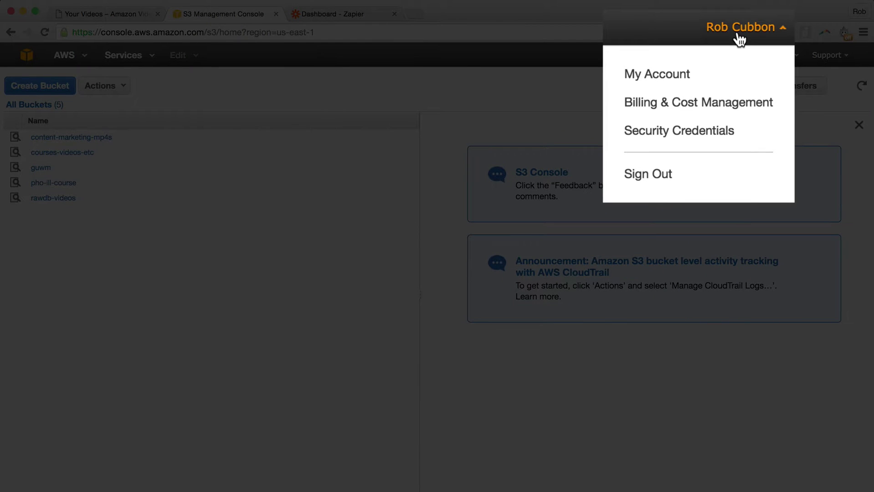
{"action": "left_click", "coordinate": [704, 122]}
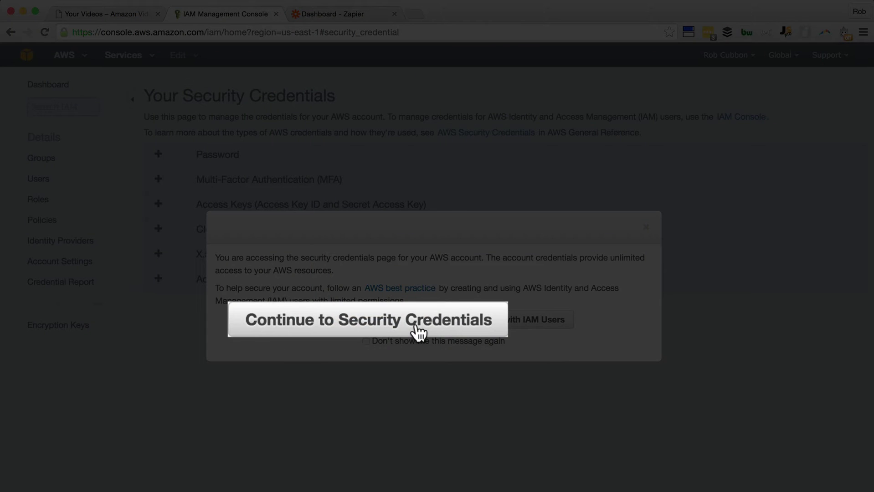
{"action": "left_click", "coordinate": [394, 322]}
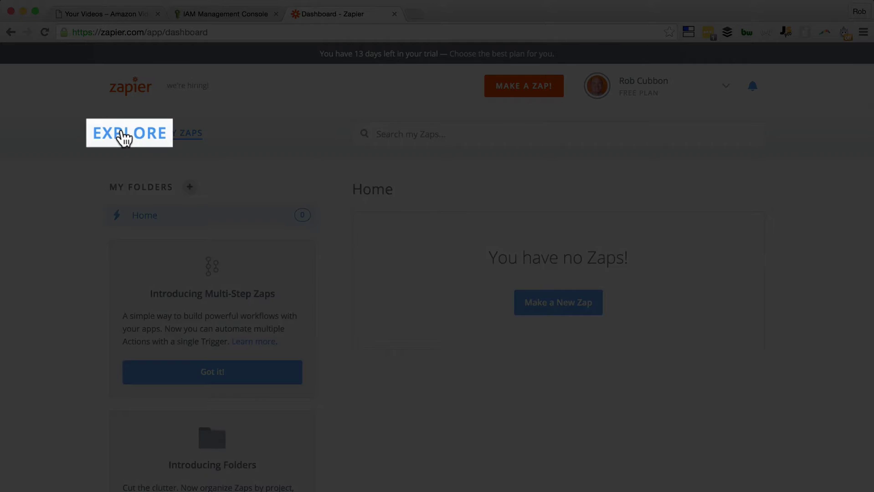
Step: Start the ready-made 'Copy files from a Dropbox folder to an Amazon S3 bucket' Zap from Explore
{"action": "left_click", "coordinate": [130, 133]}
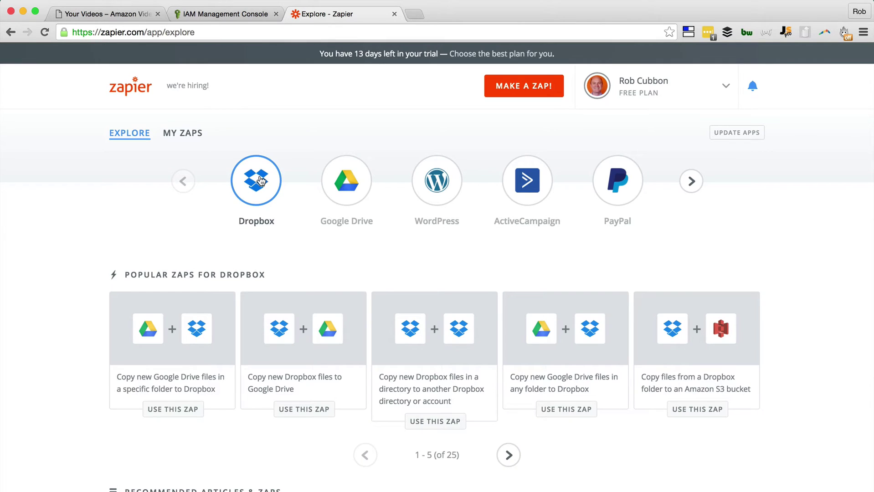
{"action": "left_click", "coordinate": [690, 181]}
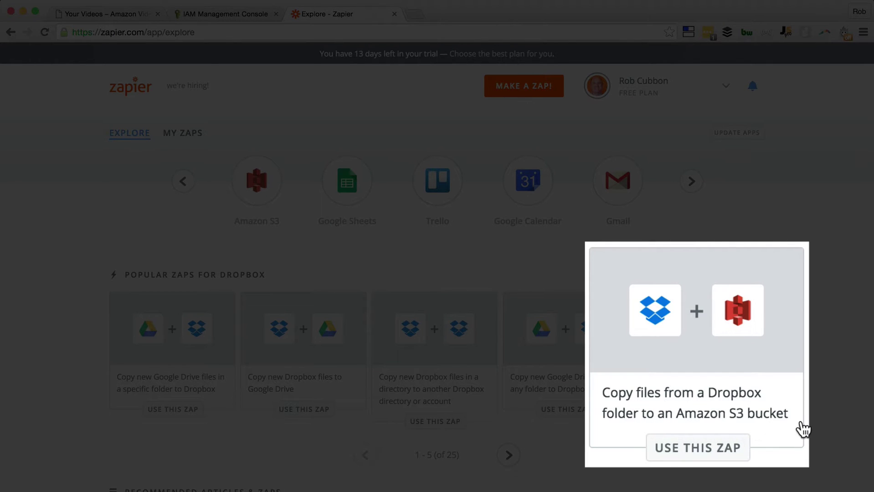
{"action": "left_click", "coordinate": [666, 459]}
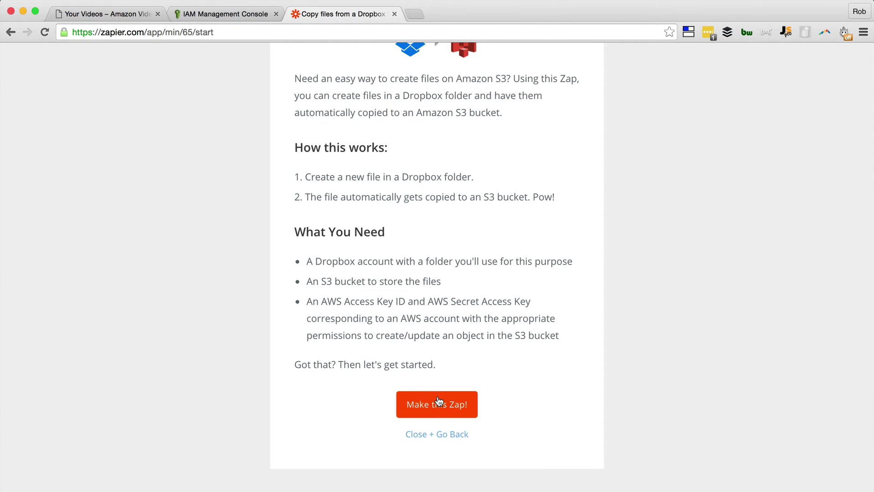
{"action": "left_click", "coordinate": [437, 403]}
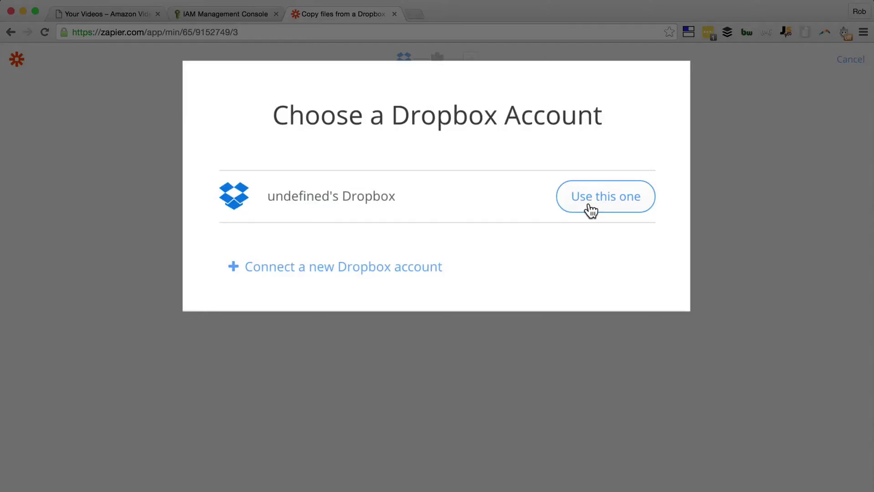
Step: Use the existing Dropbox account, set the trigger directory to /Course videos, etc./Drop, and save
{"action": "left_click", "coordinate": [590, 209]}
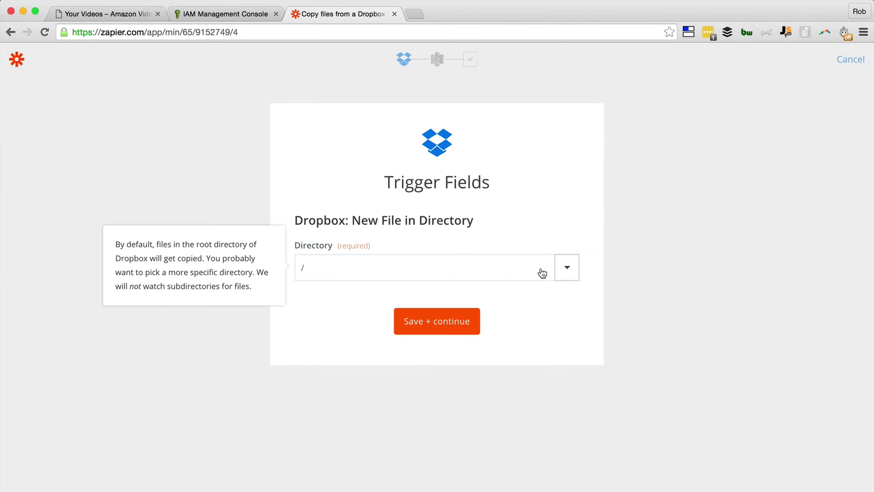
{"action": "left_click", "coordinate": [567, 268]}
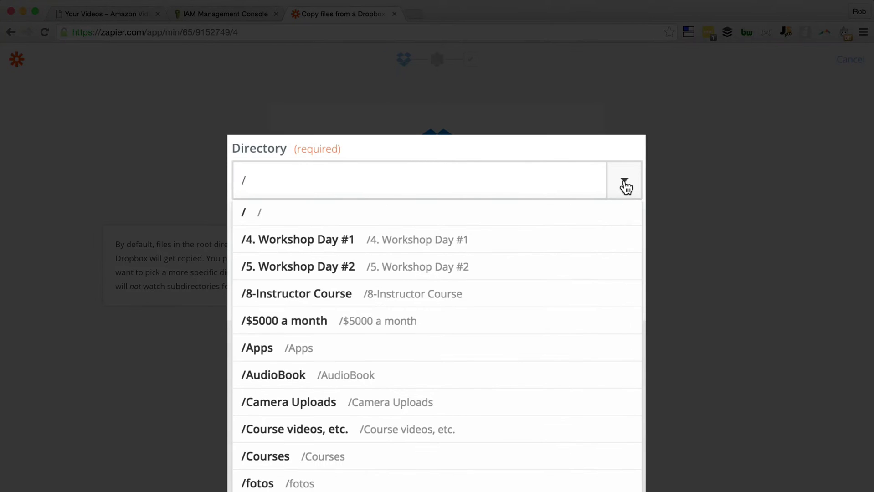
{"action": "scroll", "coordinate": [566, 242], "scroll_direction": "down", "scroll_amount": 5}
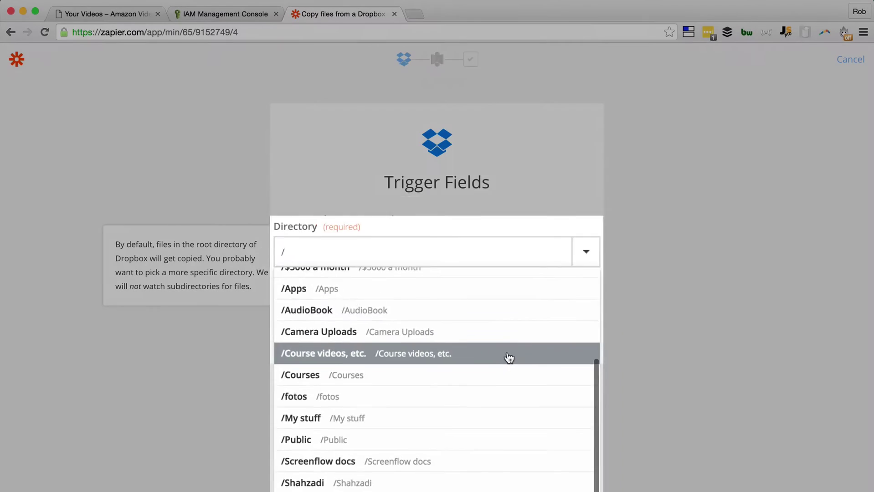
{"action": "left_click", "coordinate": [509, 357]}
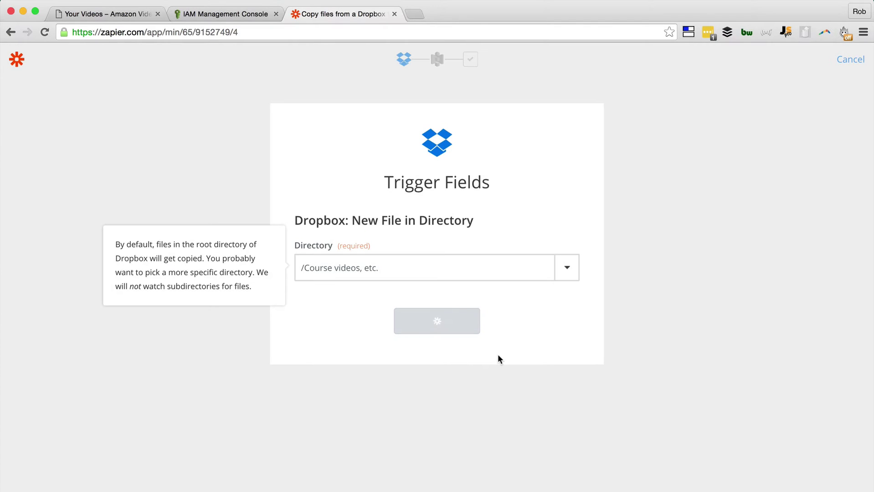
{"action": "left_click", "coordinate": [566, 269]}
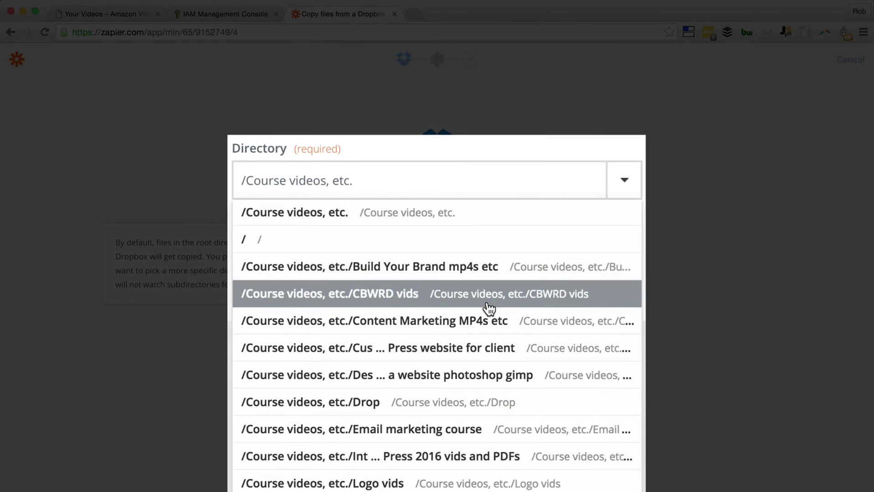
{"action": "scroll", "coordinate": [480, 292], "scroll_direction": "down", "scroll_amount": 3}
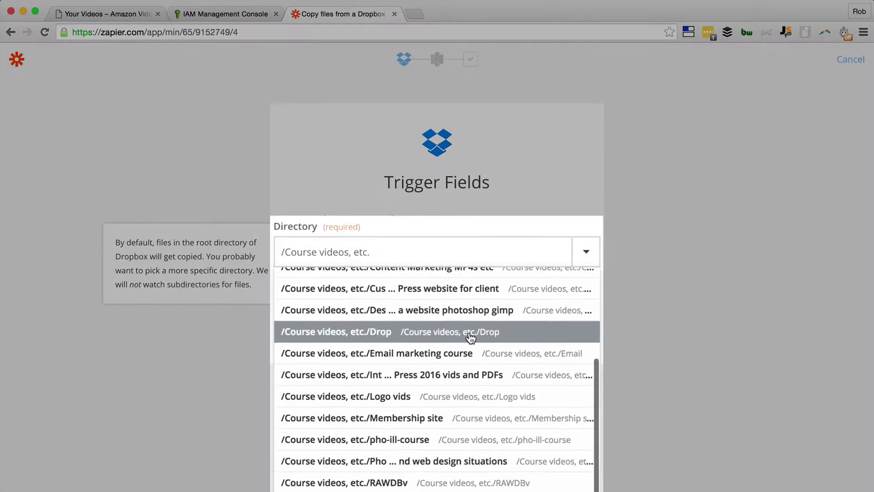
{"action": "left_click", "coordinate": [466, 335]}
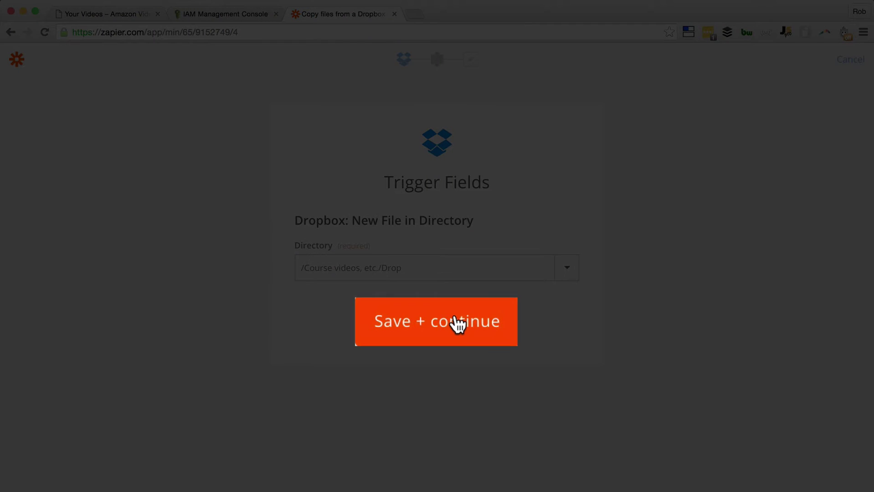
{"action": "left_click", "coordinate": [445, 320]}
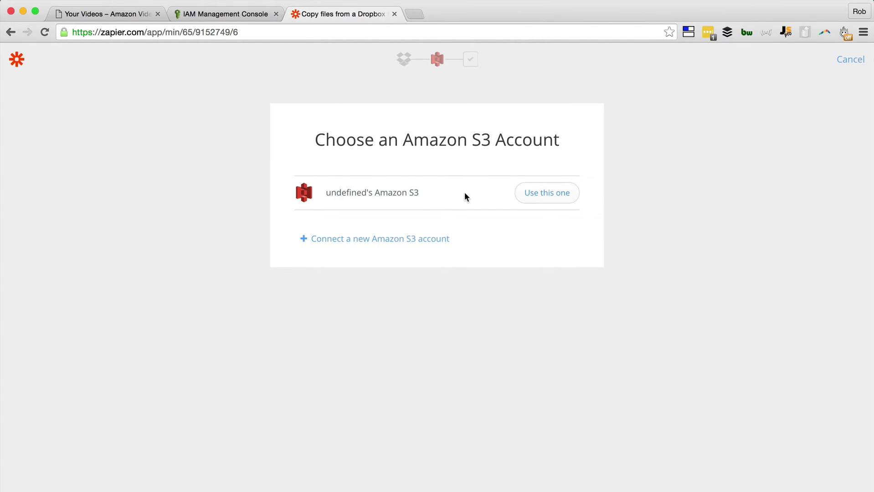
{"action": "left_click", "coordinate": [133, 15]}
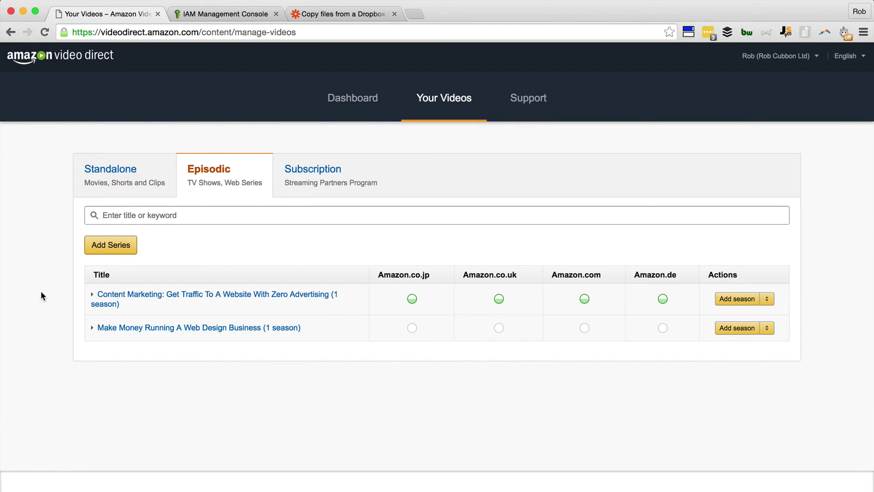
Step: In Make Money Running A Web Design Business, choose Amazon S3 for Episode 1's mezzanine file and start setup
{"action": "left_click", "coordinate": [145, 328]}
{"action": "left_click", "coordinate": [255, 185]}
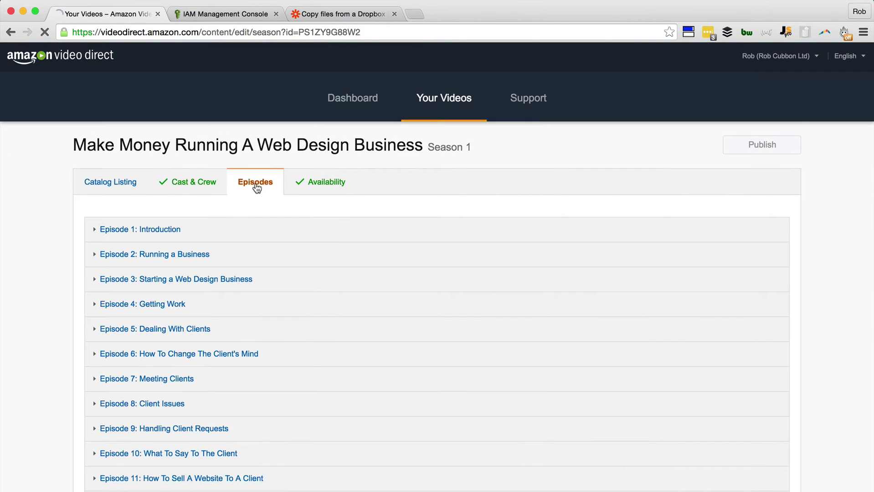
{"action": "left_click", "coordinate": [150, 230]}
{"action": "scroll", "coordinate": [12, 319], "scroll_direction": "down", "scroll_amount": 2}
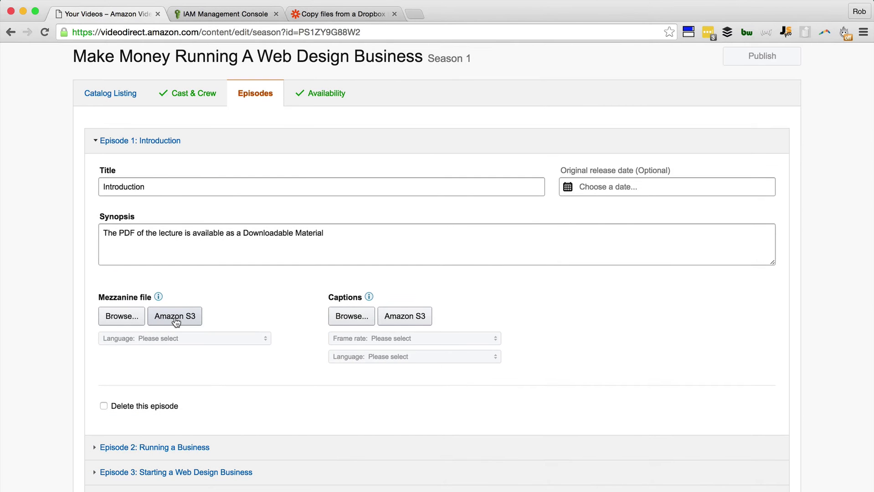
{"action": "left_click", "coordinate": [176, 318]}
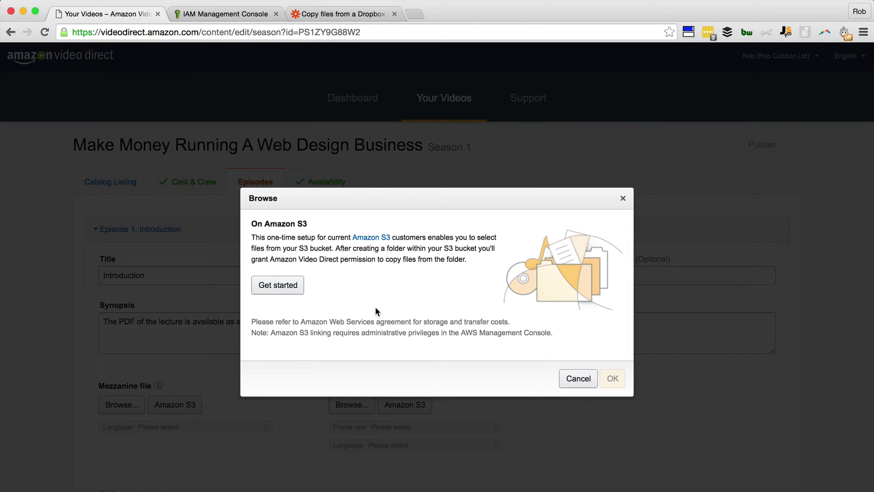
{"action": "left_click", "coordinate": [277, 287]}
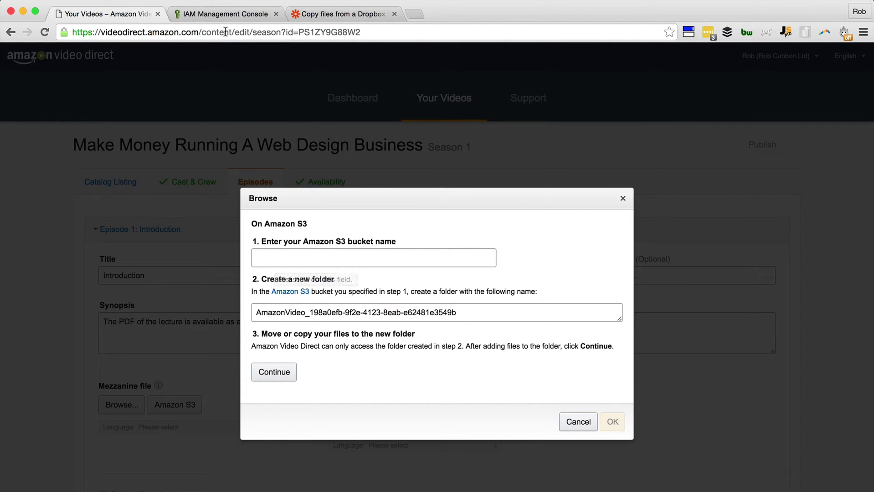
Step: Enter courses-videos-etc as the bucket name and copy the required AmazonVideo_ folder name
{"action": "left_click", "coordinate": [224, 14]}
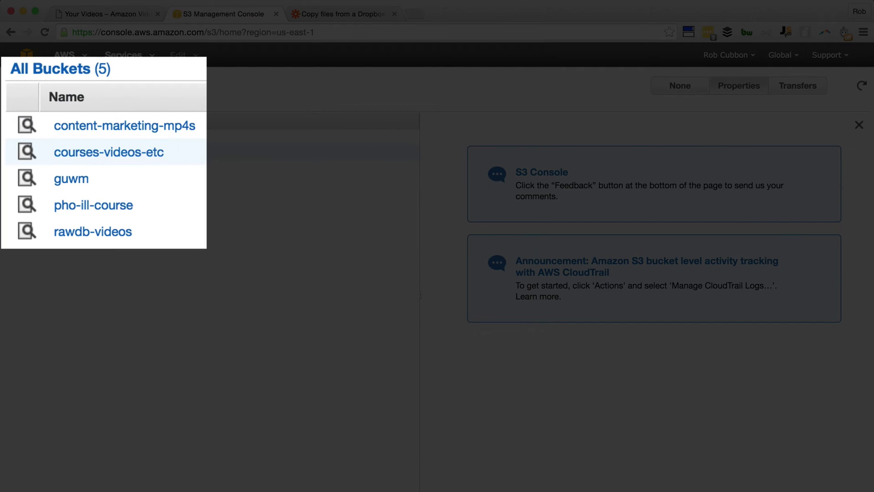
{"action": "left_click", "coordinate": [97, 154]}
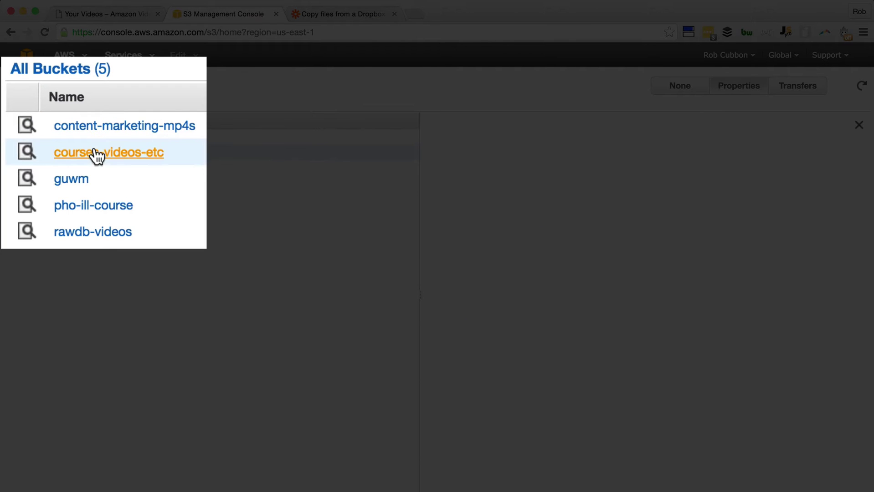
{"action": "key", "text": "super+1"}
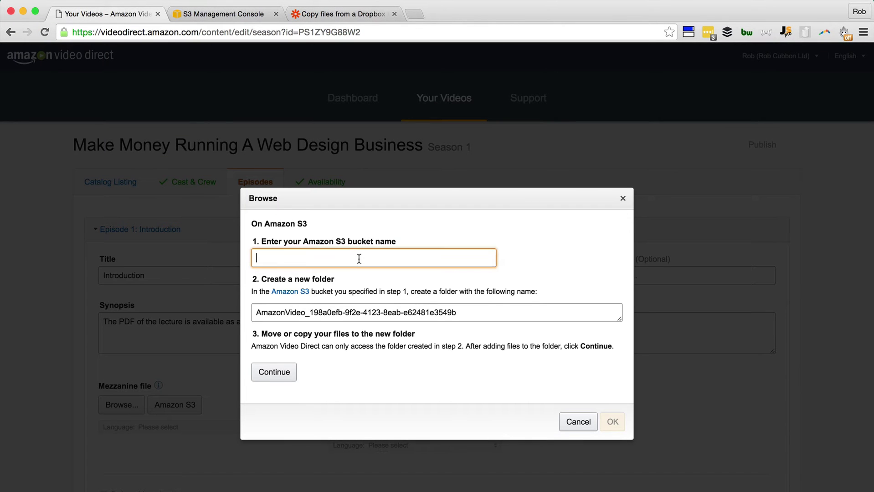
{"action": "type", "text": "courses-videos-etc"}
{"action": "left_click", "coordinate": [440, 317]}
{"action": "key", "text": "alt+shift+Left"}
{"action": "key", "text": "alt+shift+Left"}
{"action": "key", "text": "alt+shift+Left"}
{"action": "key", "text": "alt+shift+Left"}
{"action": "key", "text": "alt+shift+Left"}
{"action": "key", "text": "super+c"}
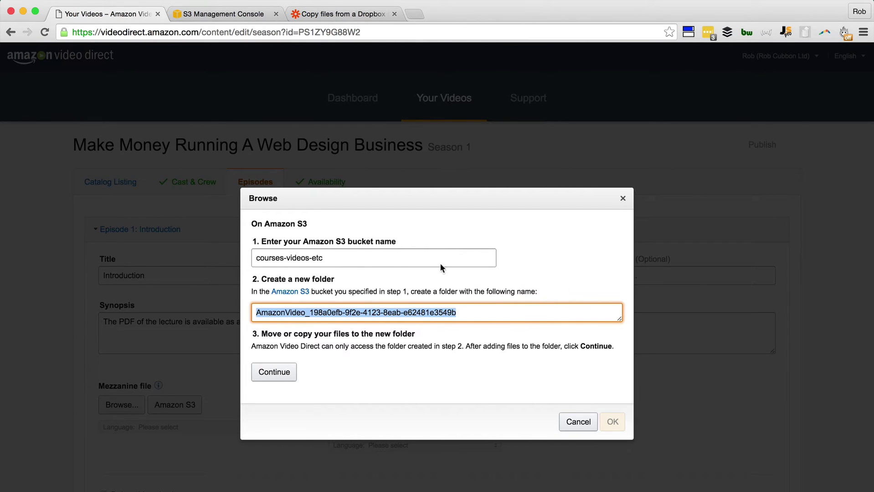
Step: Create the folder AmazonVideo_198a0efb-9f2e-4123-8eab-e62481e3549b in the courses-videos-etc bucket
{"action": "left_click", "coordinate": [219, 15]}
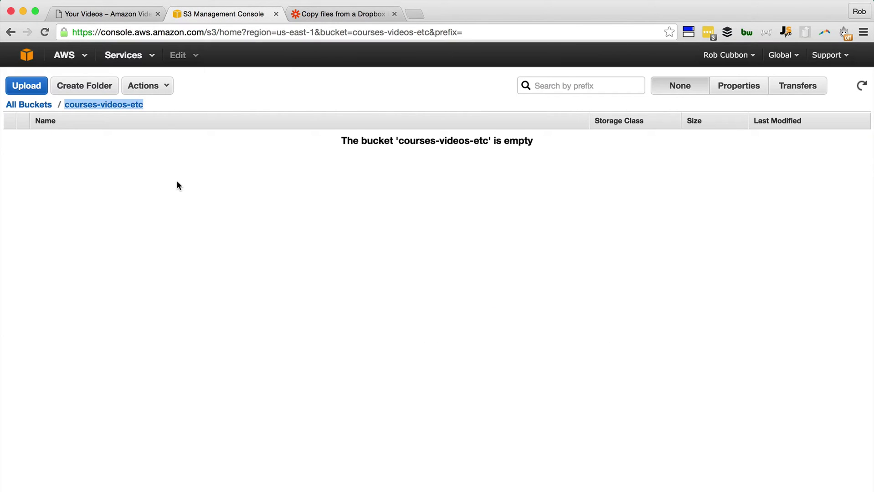
{"action": "left_click", "coordinate": [84, 86]}
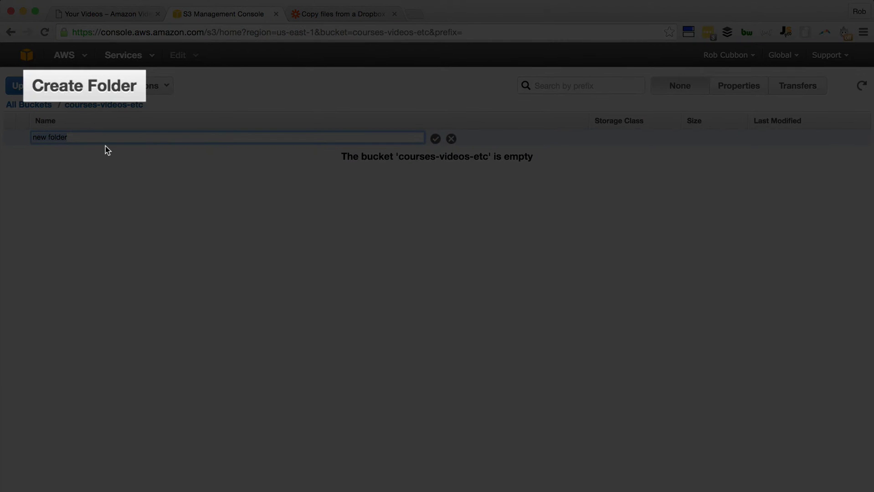
{"action": "key", "text": "super+v"}
{"action": "key", "text": "Return"}
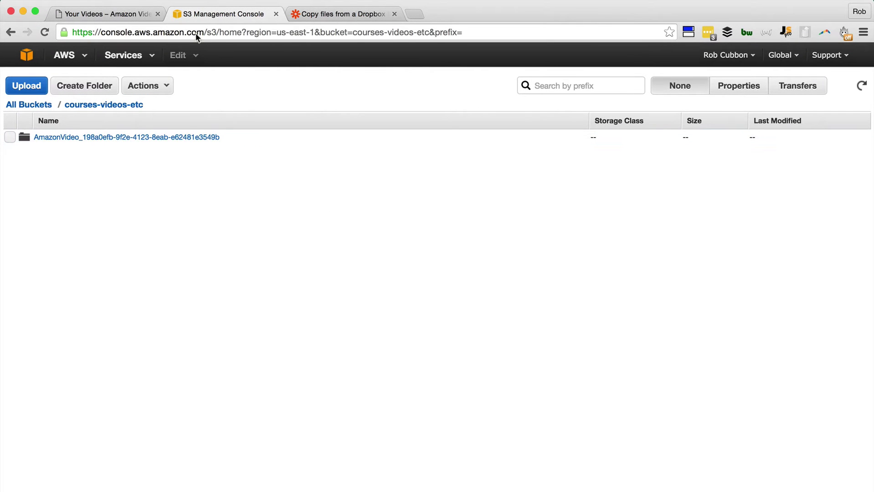
{"action": "left_click", "coordinate": [104, 15]}
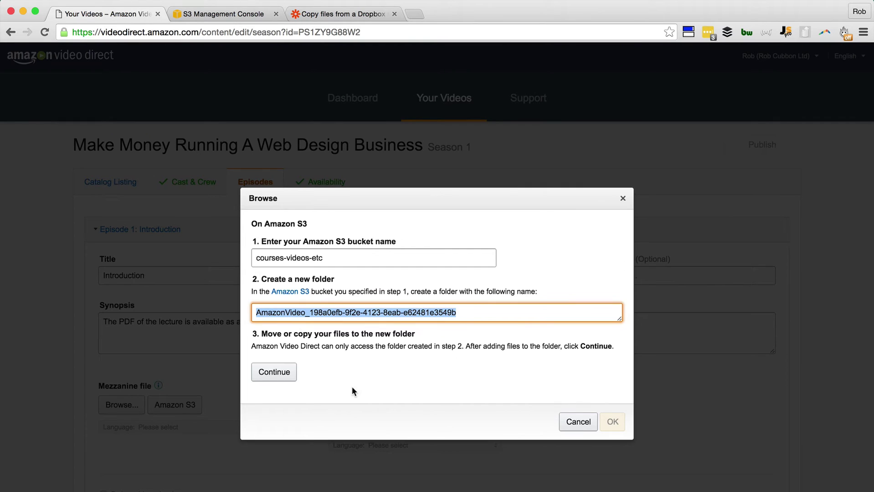
Step: Continue to the copy-permissions step, copy the permission statement, and open the courses-videos-etc bucket's menu
{"action": "left_click", "coordinate": [274, 372]}
{"action": "left_click", "coordinate": [366, 336]}
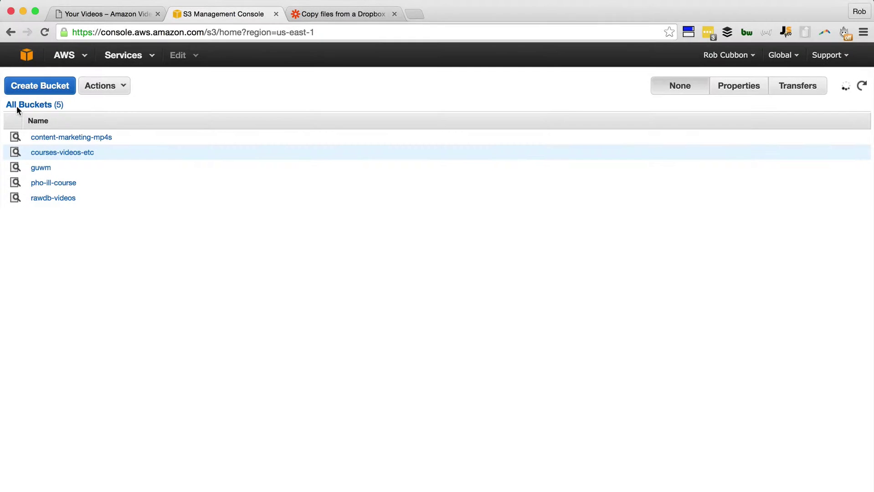
{"action": "right_click", "coordinate": [62, 152]}
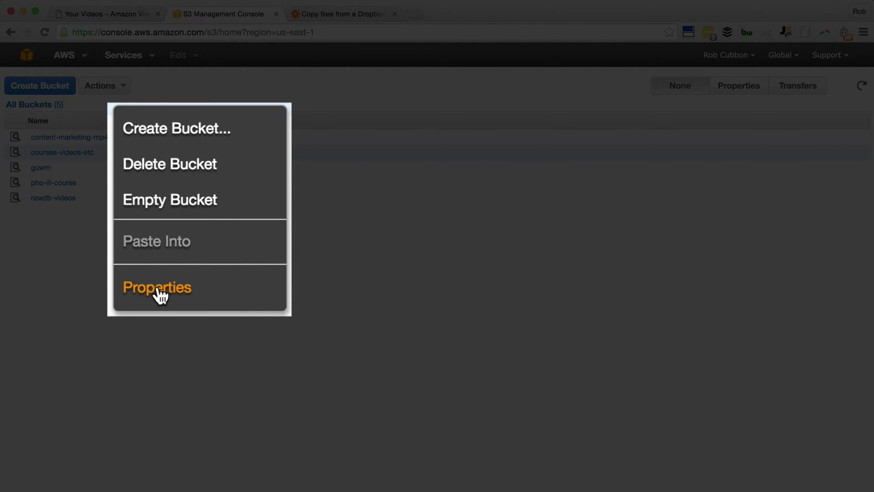
Step: Replace the courses-videos-etc bucket policy with the copied permission statement and save it
{"action": "left_click", "coordinate": [176, 248]}
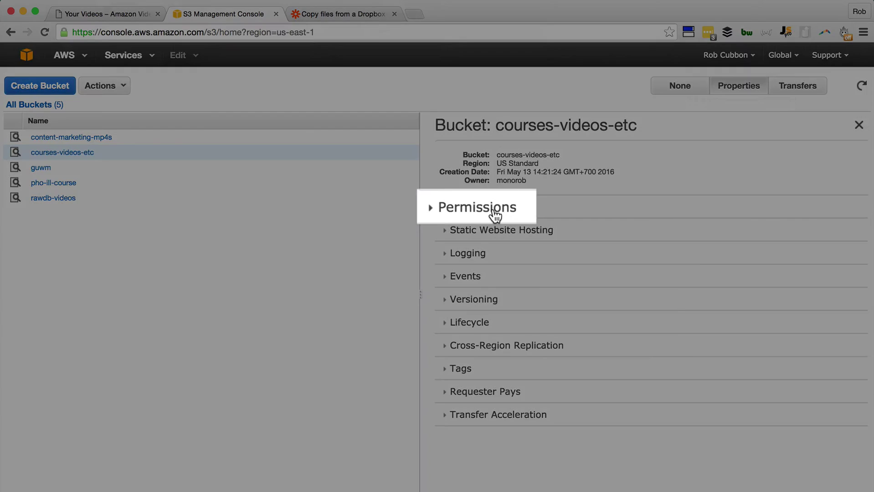
{"action": "left_click", "coordinate": [495, 210]}
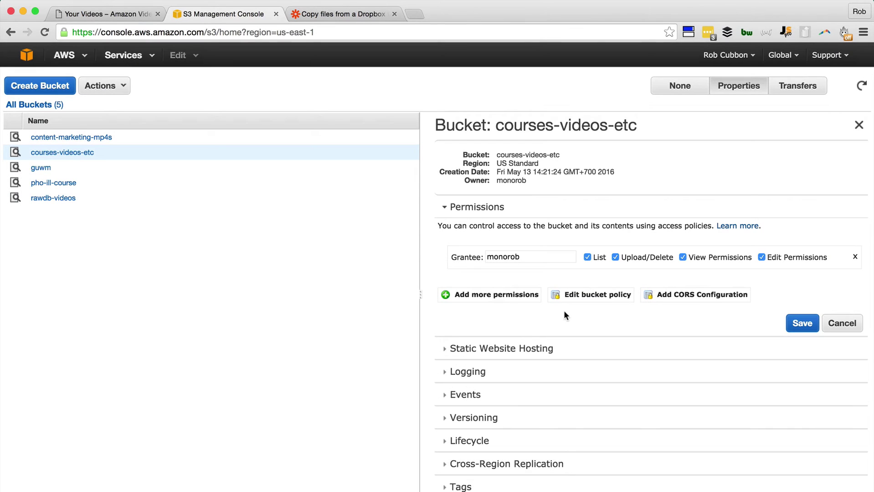
{"action": "left_click", "coordinate": [593, 296]}
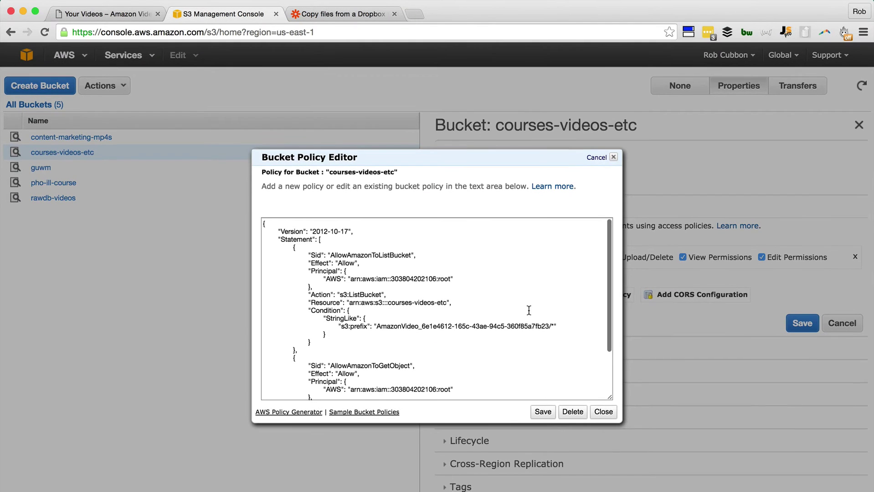
{"action": "right_click", "coordinate": [528, 309]}
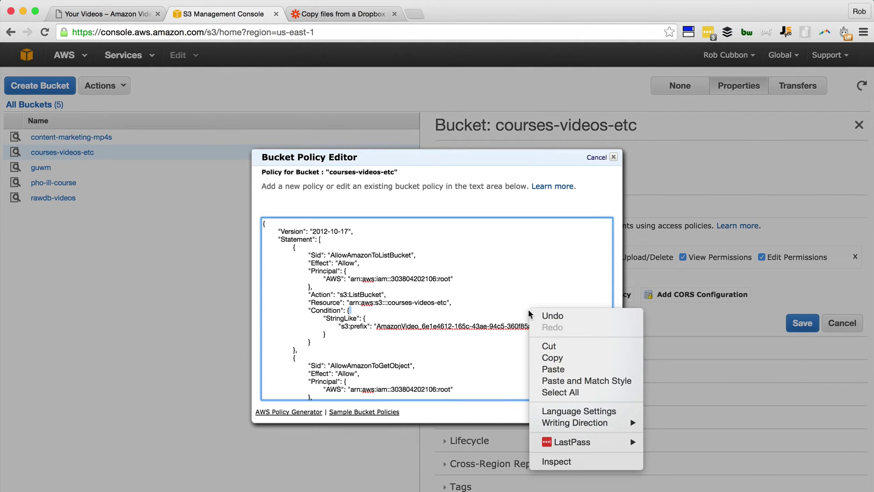
{"action": "left_click", "coordinate": [440, 279]}
{"action": "key", "text": "super+a"}
{"action": "key", "text": "super+v"}
{"action": "left_click", "coordinate": [542, 411]}
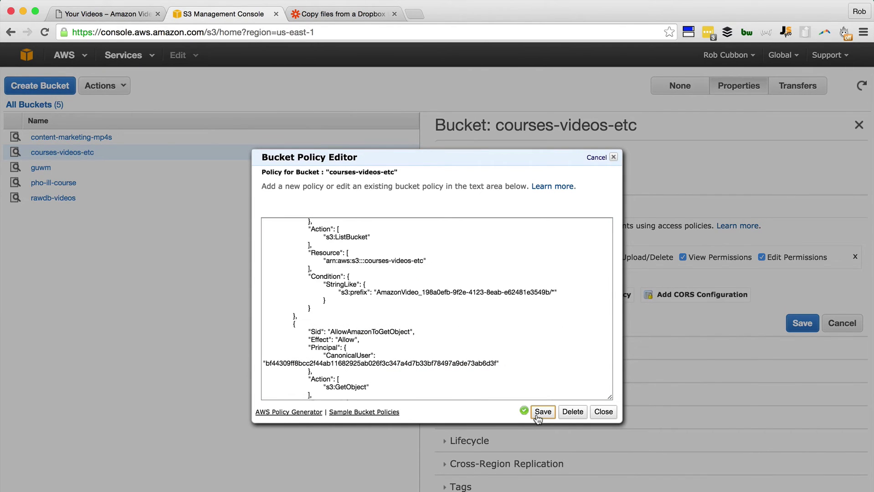
{"action": "left_click", "coordinate": [613, 156]}
{"action": "left_click", "coordinate": [104, 13]}
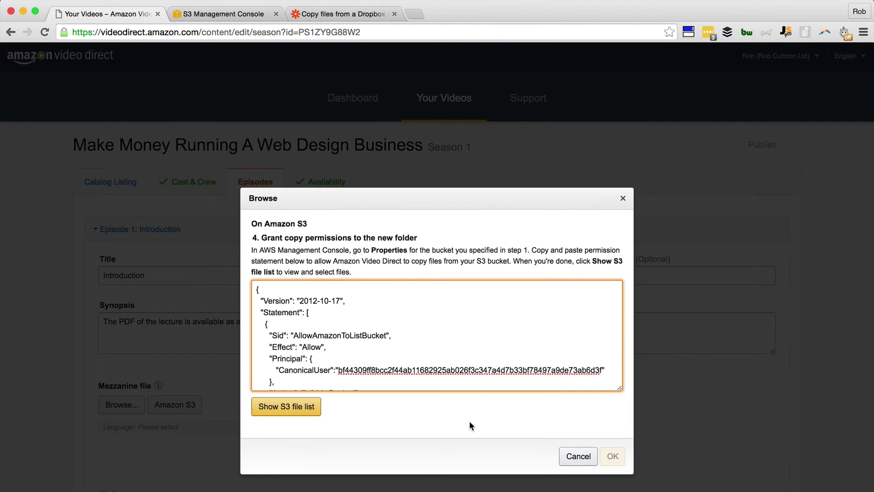
Step: Check the still-empty S3 file list for courses-videos-etc, then cancel the upload dialog
{"action": "scroll", "coordinate": [368, 365], "scroll_direction": "down", "scroll_amount": 4}
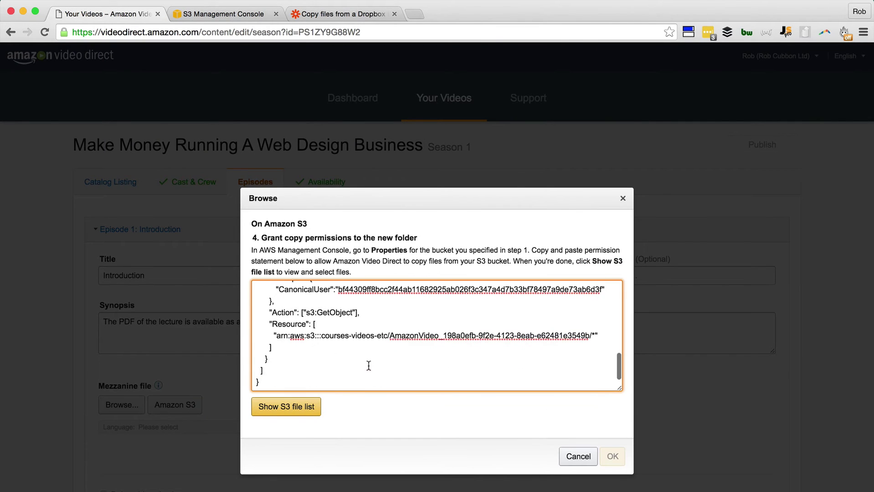
{"action": "left_click", "coordinate": [302, 413]}
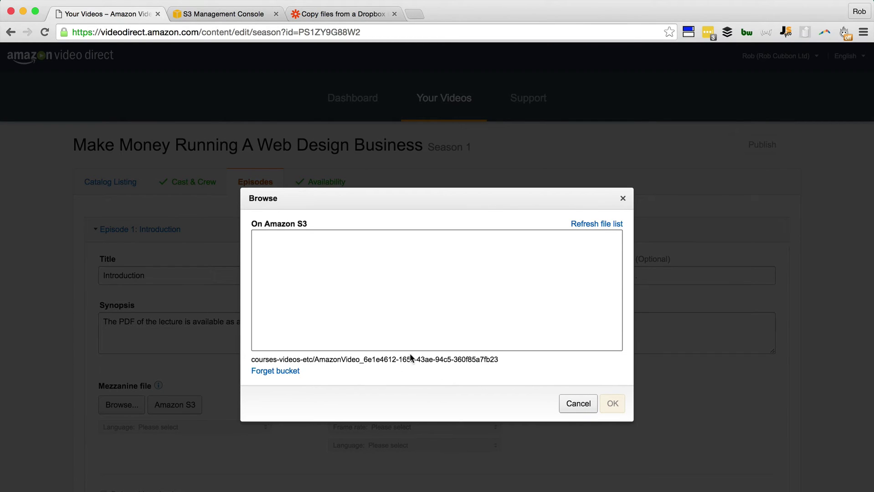
{"action": "left_click", "coordinate": [577, 403]}
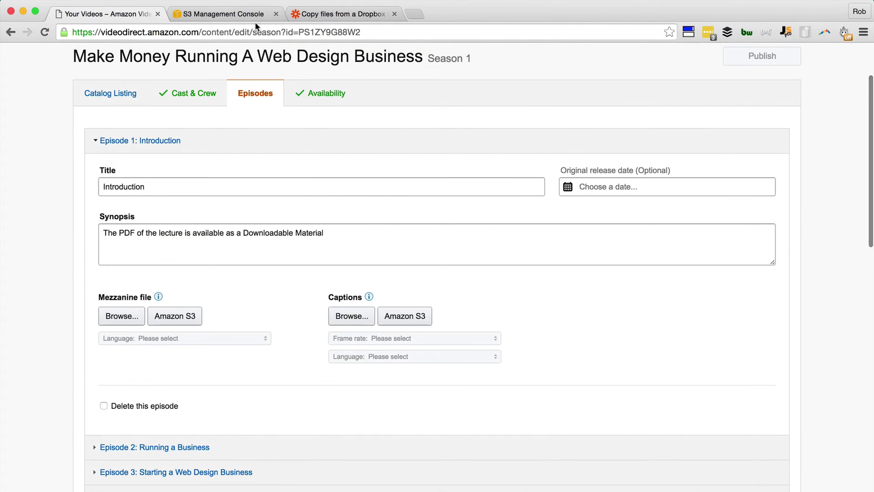
{"action": "left_click", "coordinate": [327, 14]}
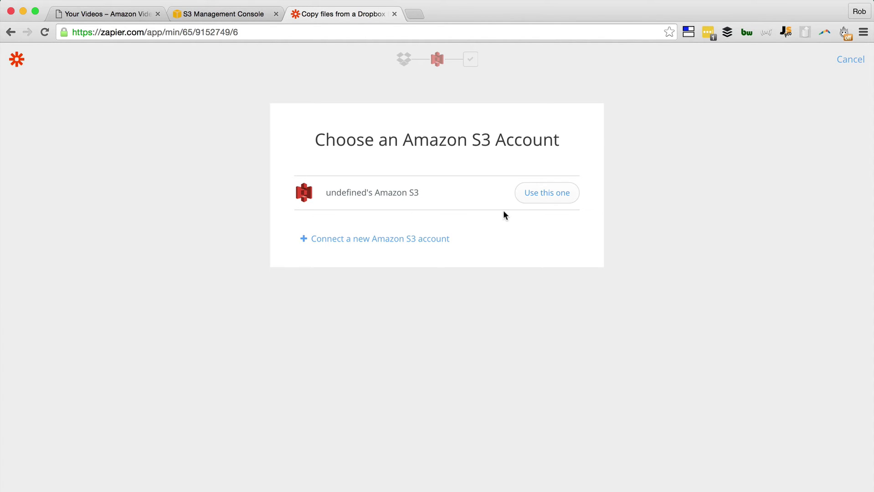
Step: Use the existing Amazon S3 account and set the Bucket Name to courses-videos-etc
{"action": "left_click", "coordinate": [549, 193]}
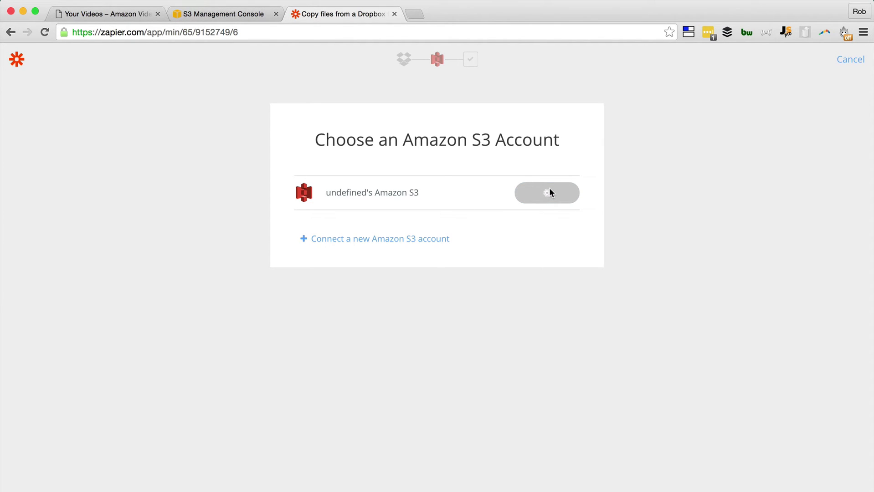
{"action": "left_click", "coordinate": [563, 267]}
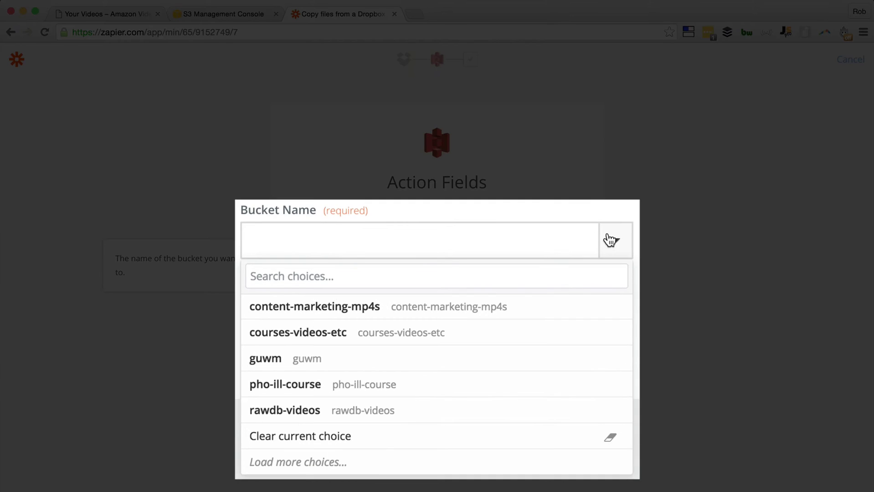
{"action": "left_click", "coordinate": [478, 339]}
{"action": "left_click", "coordinate": [466, 337]}
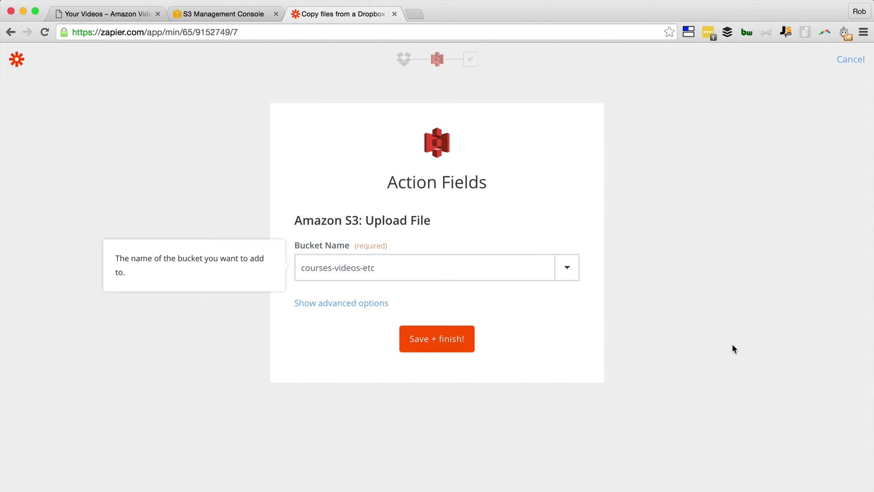
Step: Save the Dropbox-to-S3 Zap and switch it on without testing
{"action": "left_click", "coordinate": [434, 346]}
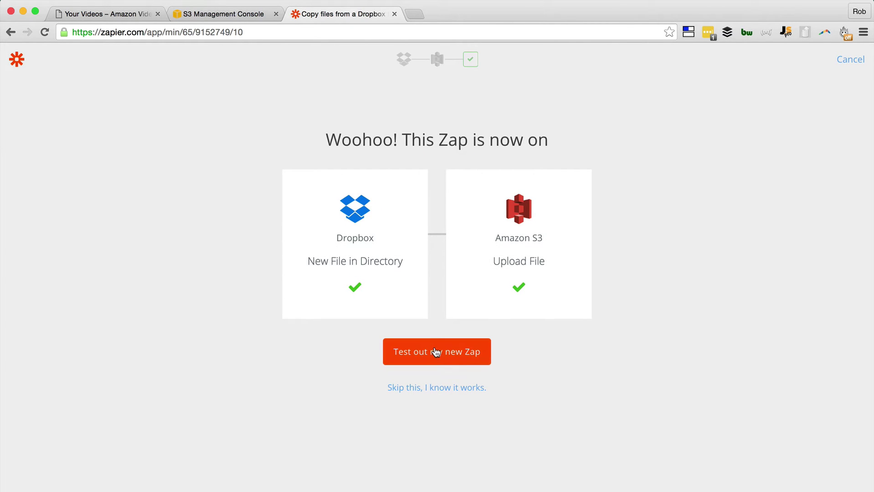
{"action": "left_click", "coordinate": [401, 390]}
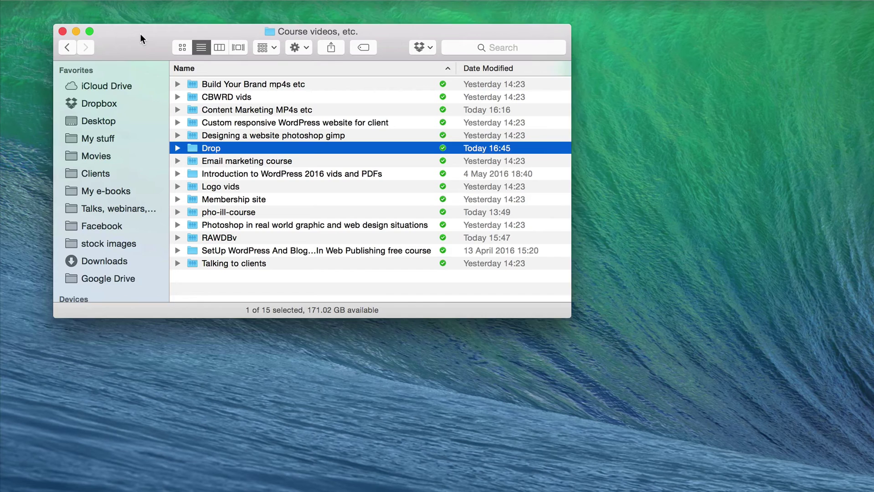
{"action": "left_click_drag", "start_coordinate": [141, 34], "coordinate": [148, 56]}
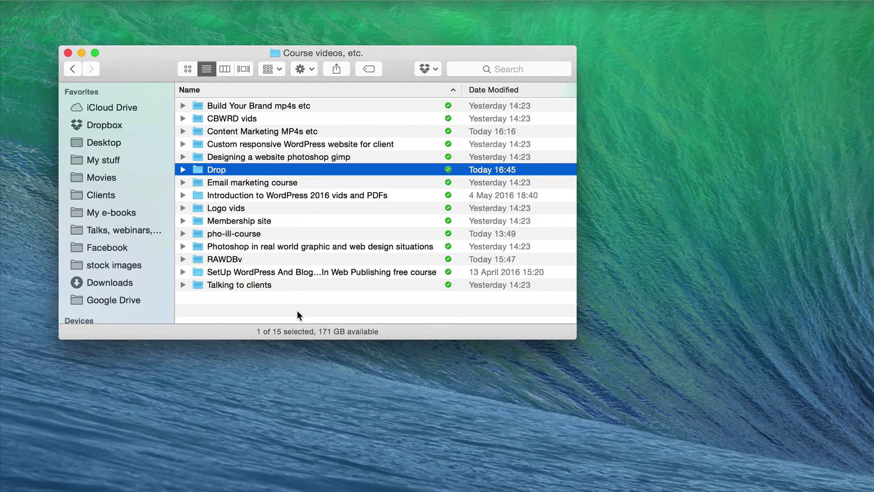
Step: Copy every file from the RAWDBv folder into the Dropbox Drop folder
{"action": "left_click", "coordinate": [198, 258], "text": "super"}
{"action": "key", "text": "super+o"}
{"action": "key", "text": "super+a"}
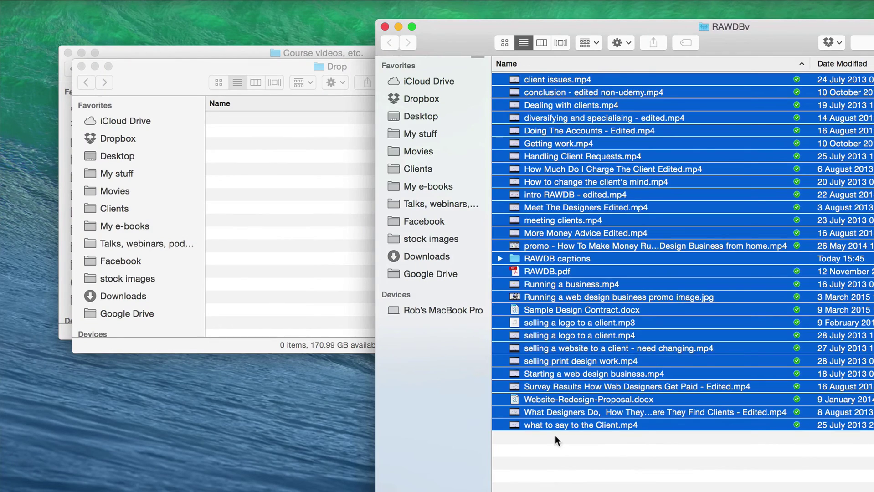
{"action": "left_click_drag", "start_coordinate": [515, 173], "coordinate": [261, 245]}
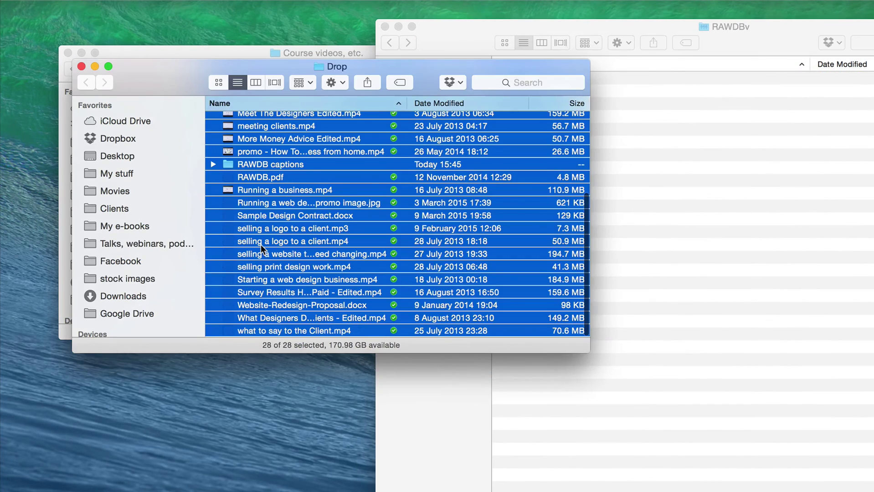
{"action": "left_click", "coordinate": [260, 244]}
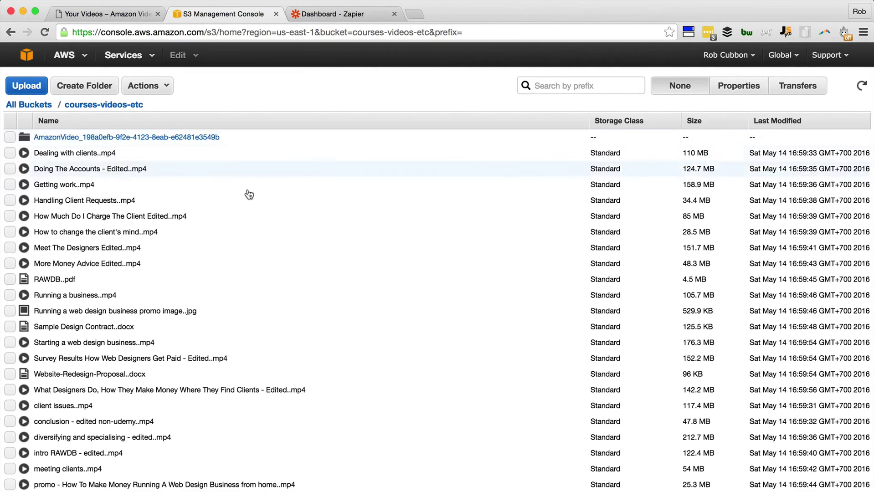
Step: Select all bucket files except the AmazonVideo folder and cut them
{"action": "left_click", "coordinate": [10, 154]}
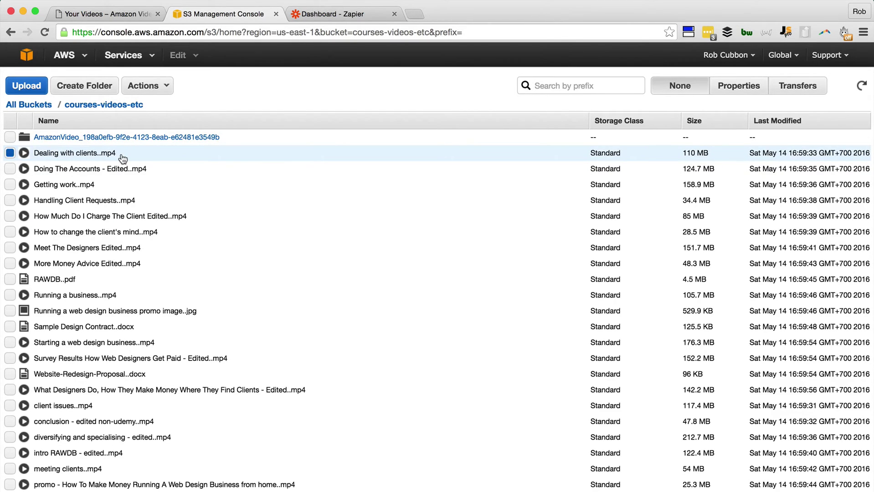
{"action": "key", "text": "super+a"}
{"action": "left_click", "coordinate": [10, 137]}
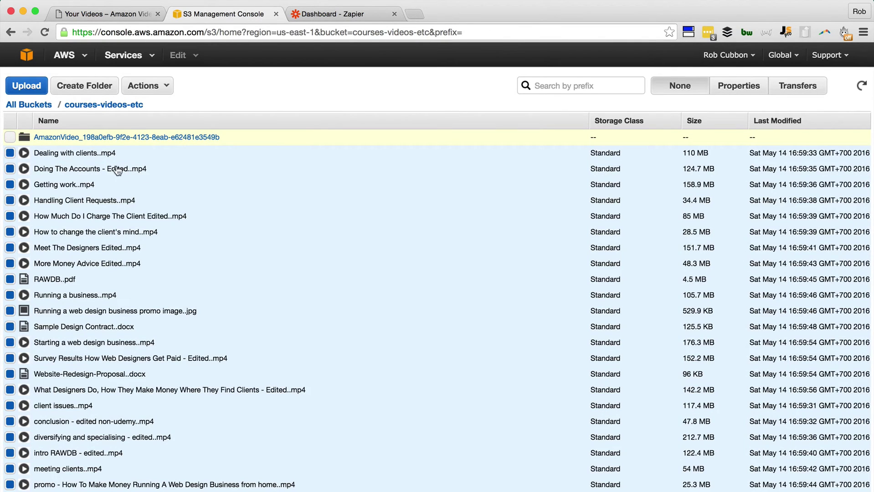
{"action": "right_click", "coordinate": [84, 112]}
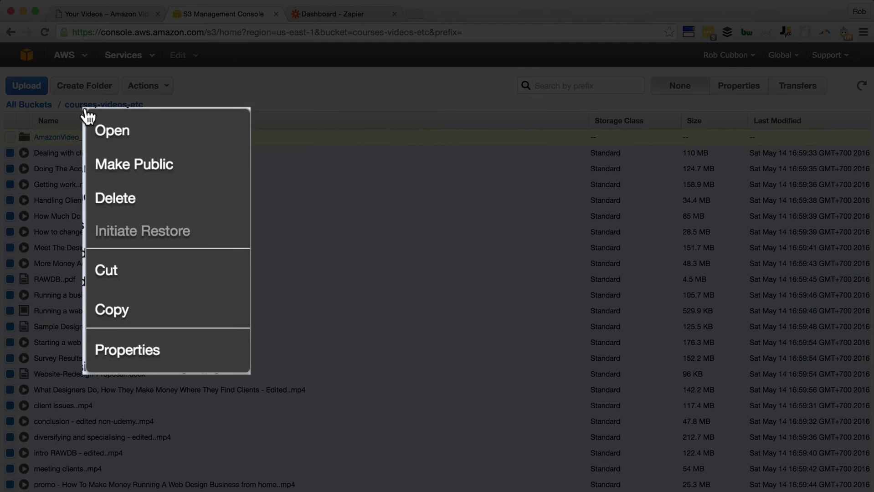
{"action": "left_click", "coordinate": [156, 266]}
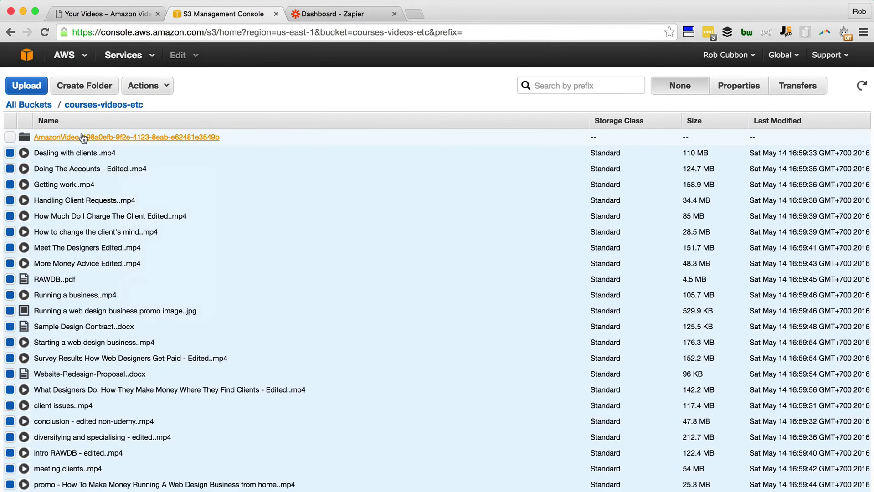
Step: Paste the cut files into the AmazonVideo folder, then return to Amazon Video Direct
{"action": "left_click", "coordinate": [81, 136]}
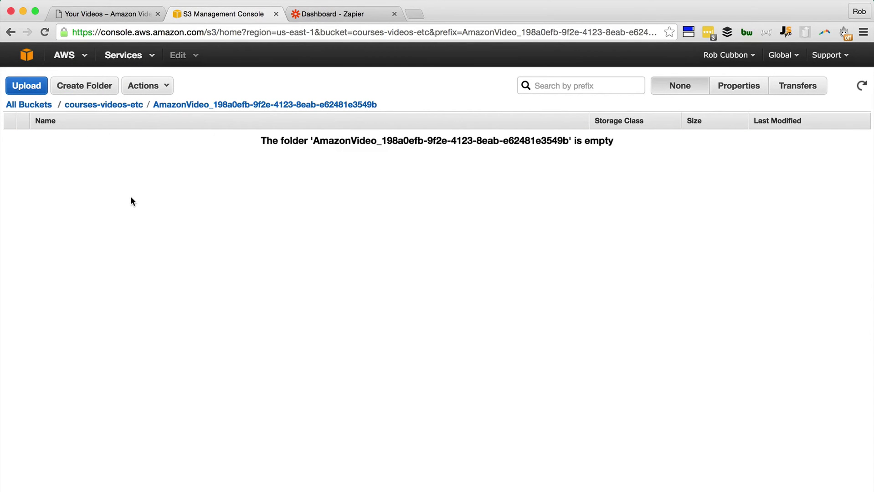
{"action": "right_click", "coordinate": [112, 184]}
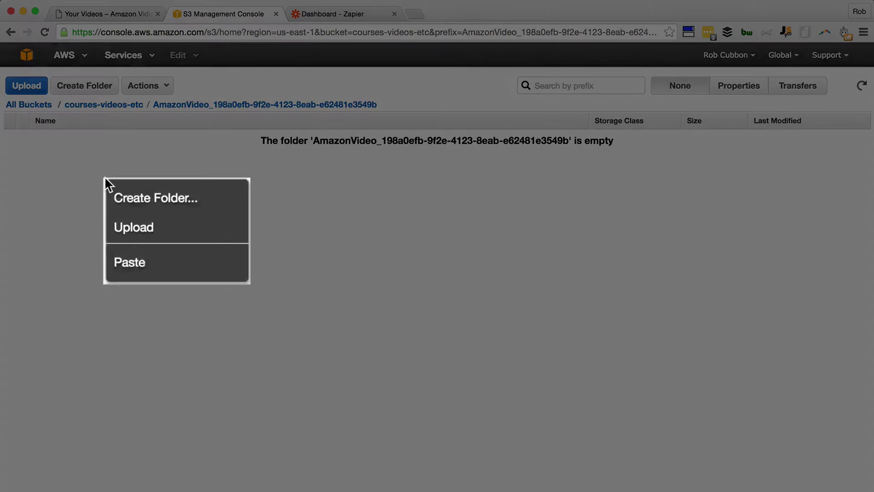
{"action": "left_click", "coordinate": [120, 269]}
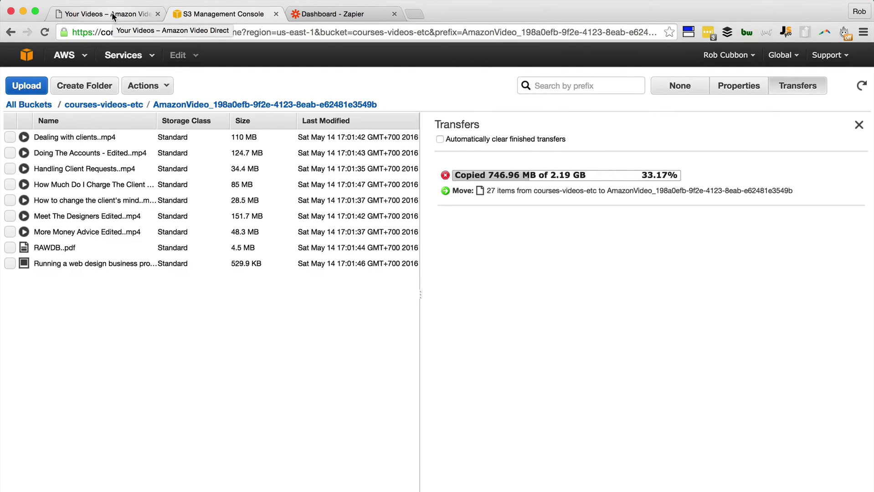
{"action": "left_click", "coordinate": [112, 14]}
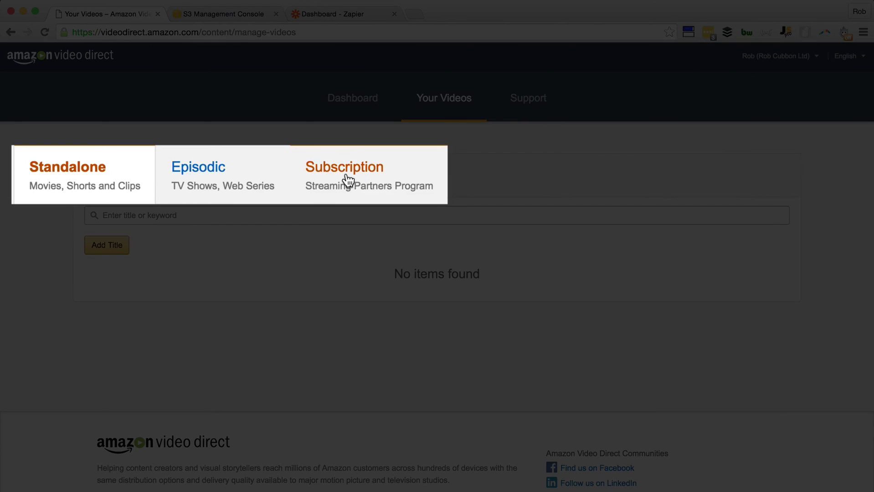
Step: Open Season 1 episodes of the Make Money Running A Web Design Business series
{"action": "left_click", "coordinate": [188, 190]}
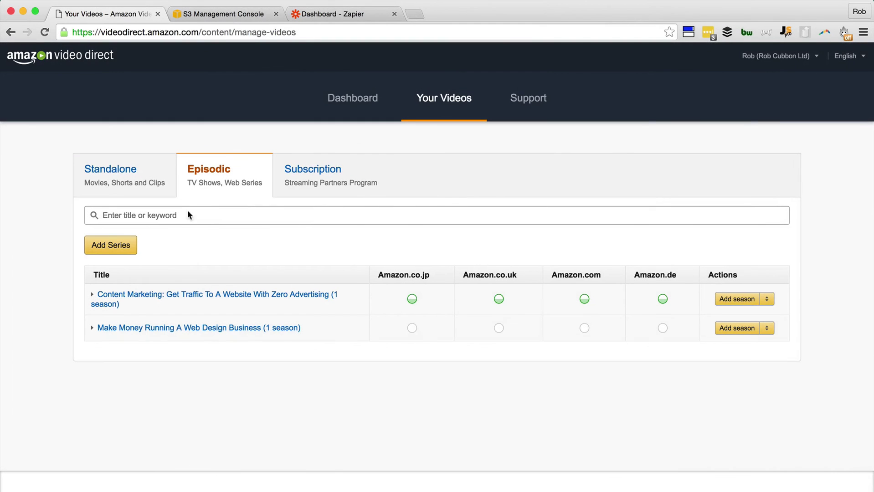
{"action": "left_click", "coordinate": [178, 330]}
{"action": "left_click", "coordinate": [125, 353]}
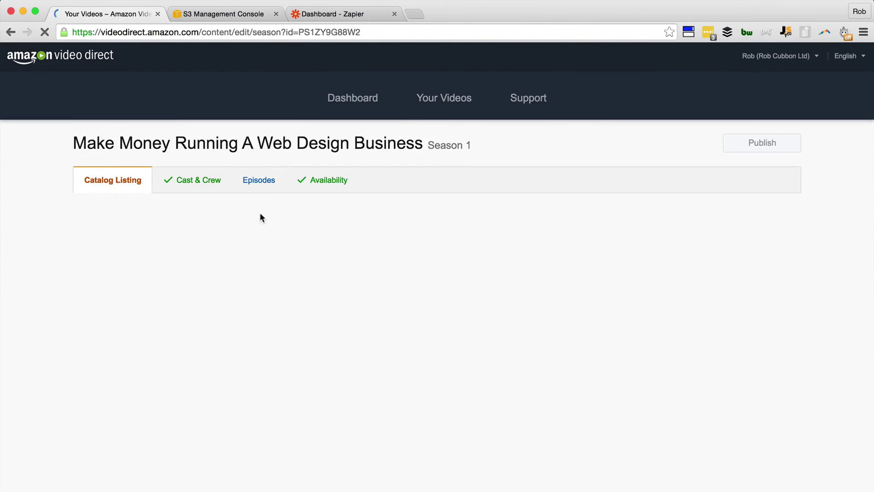
{"action": "left_click", "coordinate": [269, 186]}
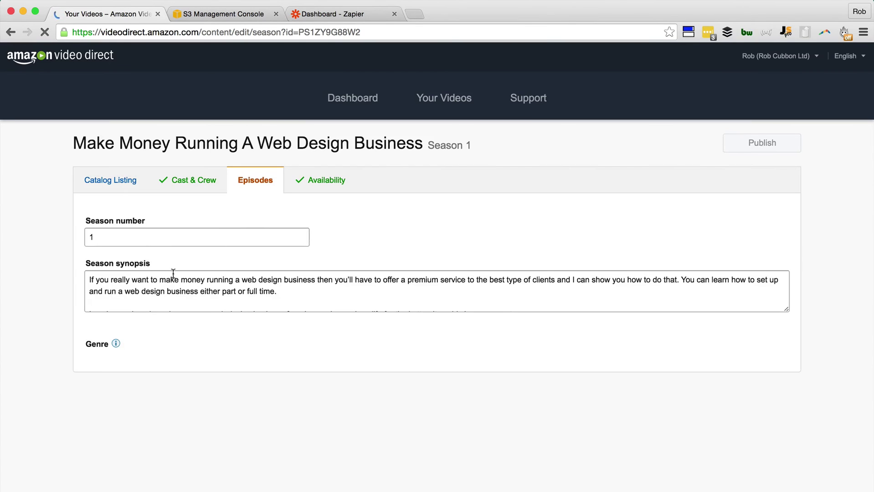
{"action": "scroll", "coordinate": [46, 259], "scroll_direction": "down", "scroll_amount": 5}
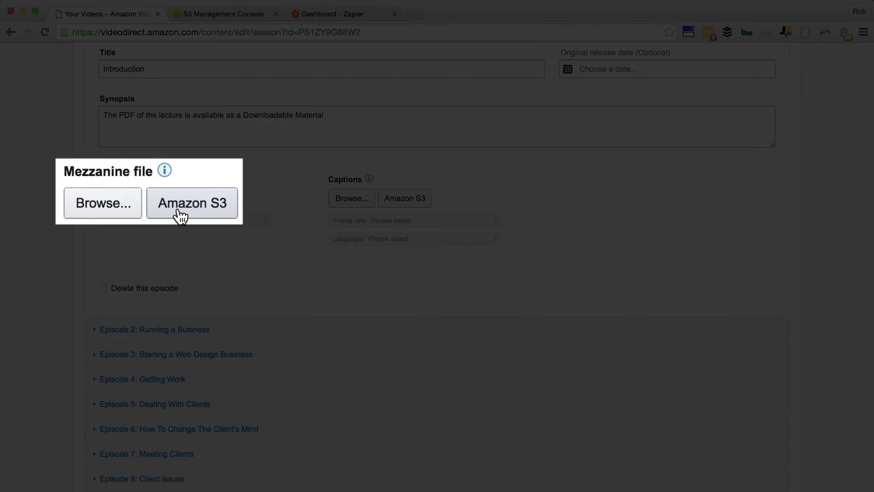
Step: Choose intro RAWDB - edited..mp4 from Amazon S3 as Episode 1's mezzanine file
{"action": "left_click", "coordinate": [165, 201]}
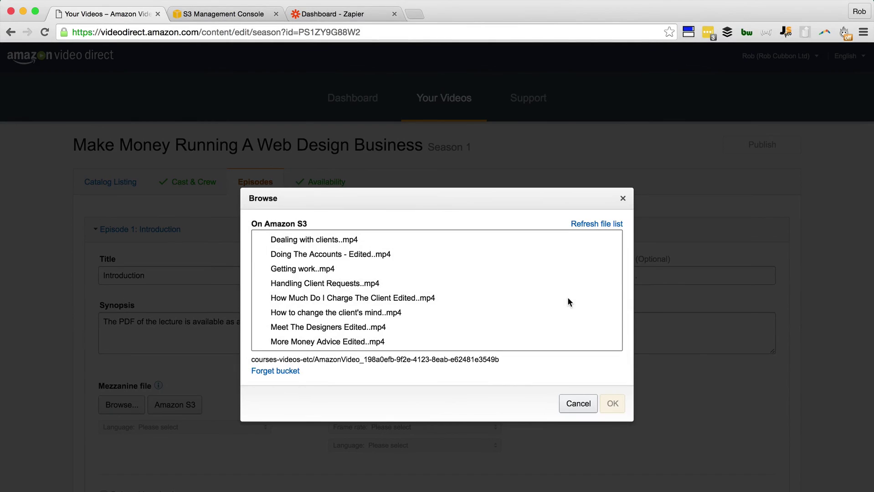
{"action": "scroll", "coordinate": [569, 300], "scroll_direction": "down", "scroll_amount": 4}
{"action": "scroll", "coordinate": [568, 302], "scroll_direction": "down", "scroll_amount": 1}
{"action": "scroll", "coordinate": [568, 302], "scroll_direction": "up", "scroll_amount": 3}
{"action": "scroll", "coordinate": [568, 302], "scroll_direction": "down", "scroll_amount": 5}
{"action": "scroll", "coordinate": [567, 297], "scroll_direction": "down", "scroll_amount": 2}
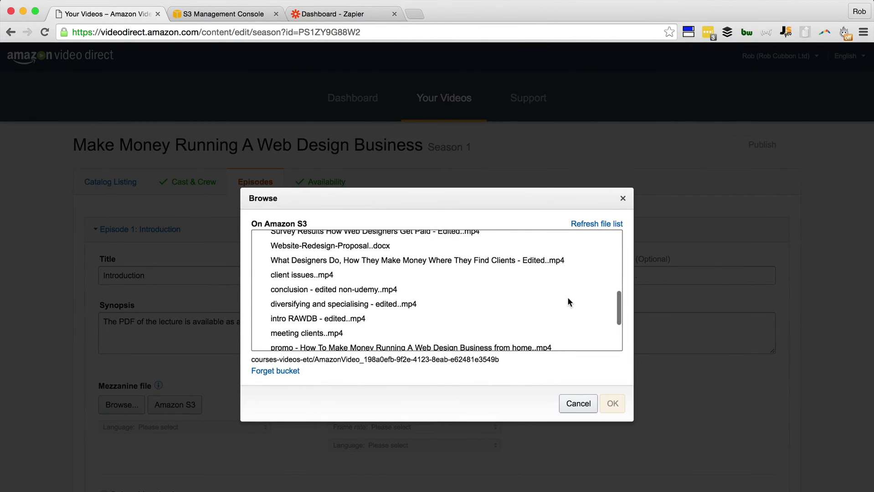
{"action": "left_click", "coordinate": [349, 320]}
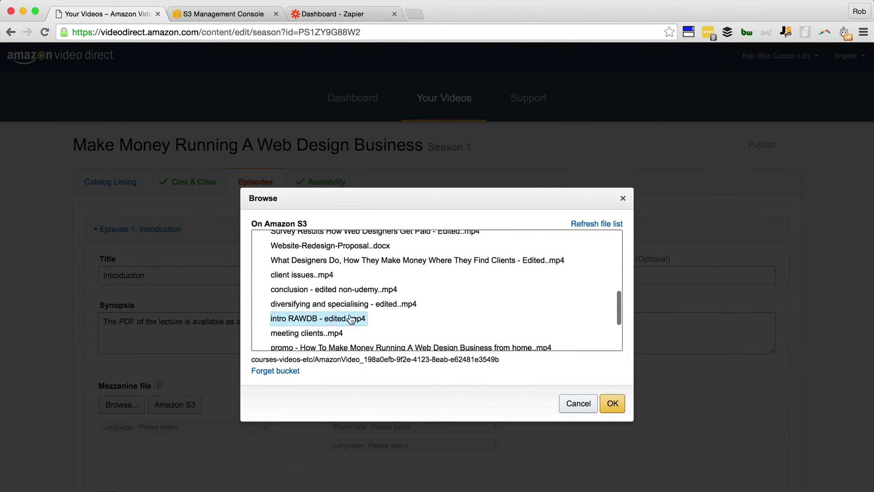
{"action": "left_click", "coordinate": [610, 406]}
Step: Set the mezzanine file language to English (United States) and save the season
{"action": "left_click", "coordinate": [175, 177]}
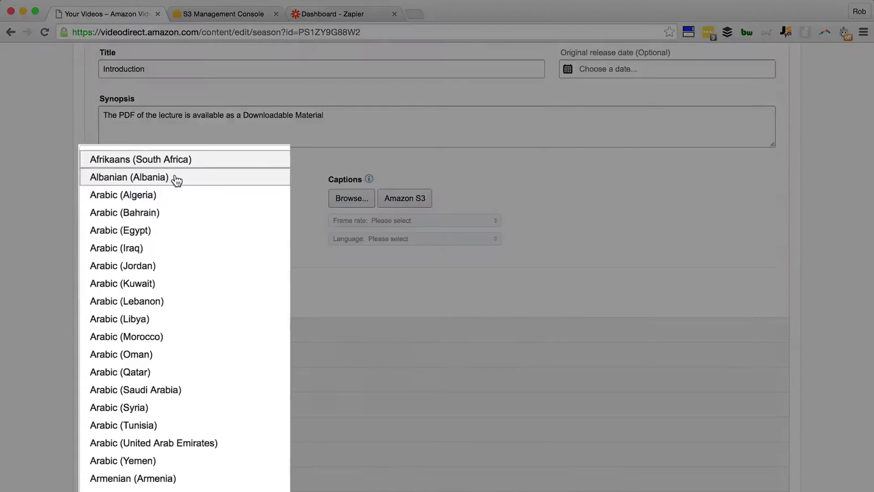
{"action": "scroll", "coordinate": [200, 178], "scroll_direction": "down", "scroll_amount": 15}
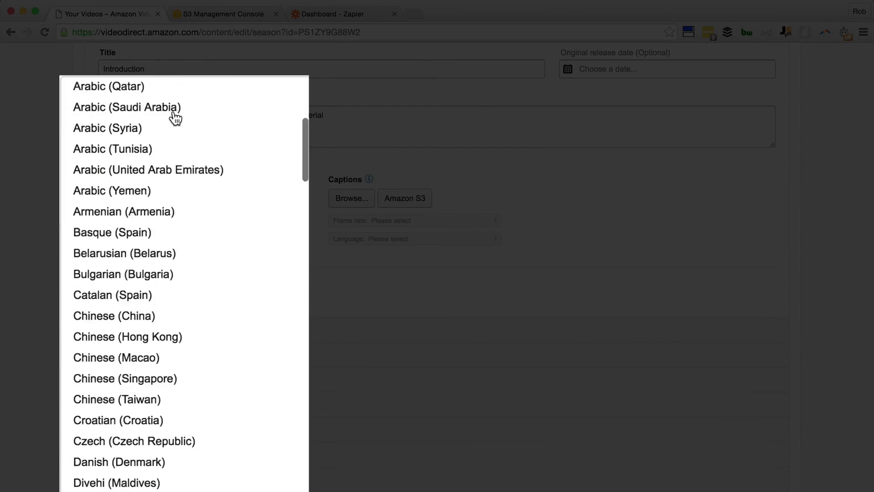
{"action": "scroll", "coordinate": [201, 175], "scroll_direction": "up", "scroll_amount": 5}
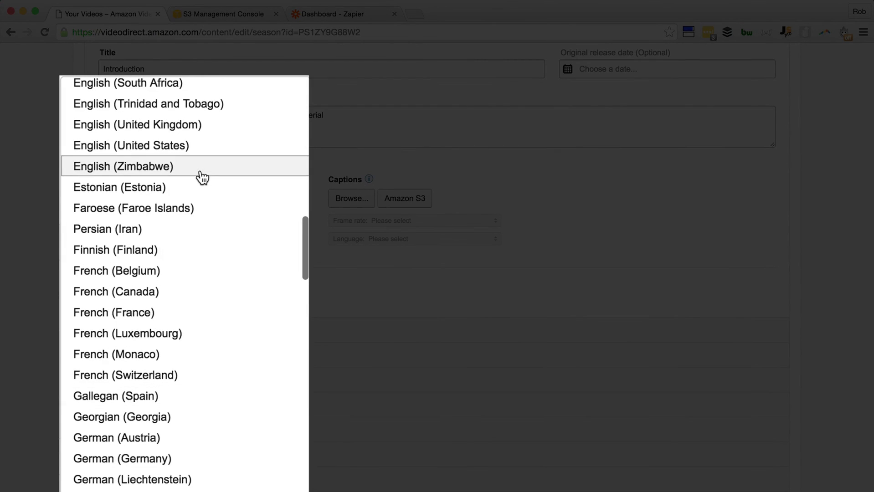
{"action": "left_click", "coordinate": [212, 155]}
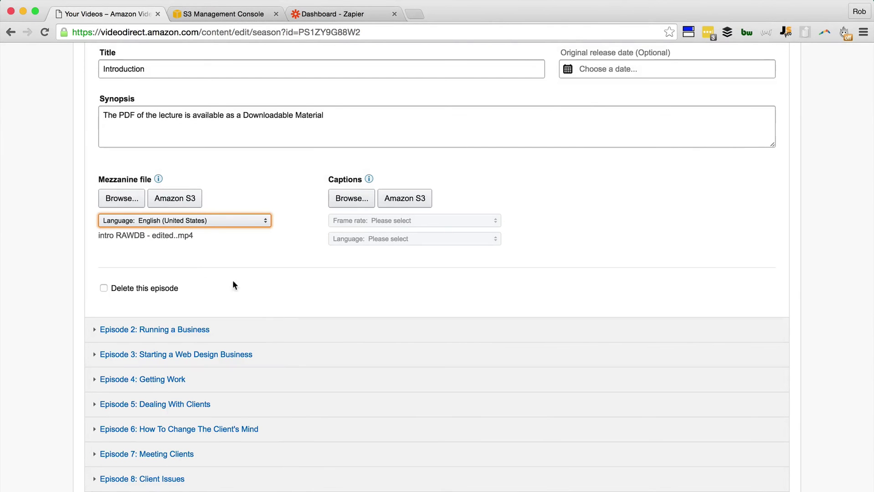
{"action": "scroll", "coordinate": [344, 279], "scroll_direction": "down", "scroll_amount": 20}
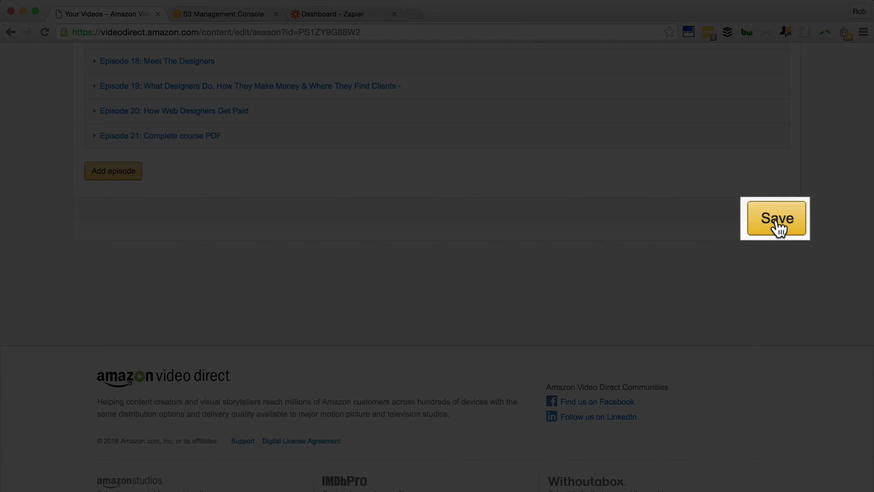
{"action": "left_click", "coordinate": [776, 219]}
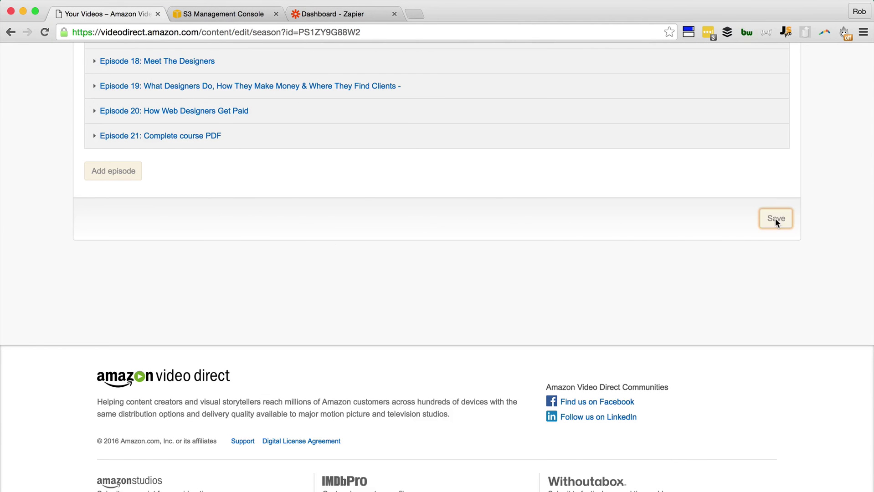